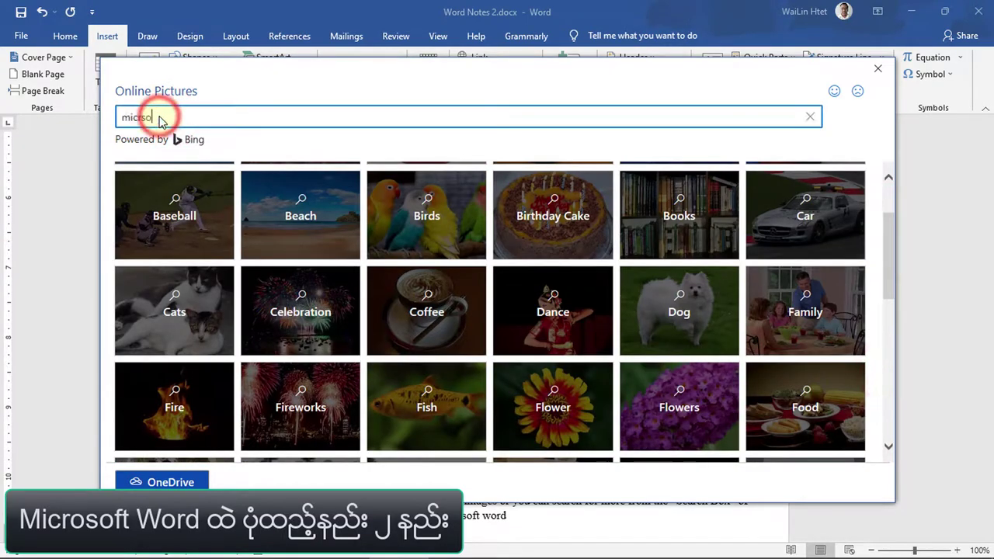
# Correct the online picture search to 'microsoft word', run it and browse the Bing results
pyautogui.press('BackSpace')
pyautogui.press('BackSpace')
pyautogui.write('osoft word')
pyautogui.press('Return')
pyautogui.scroll(-1, 262, 318)
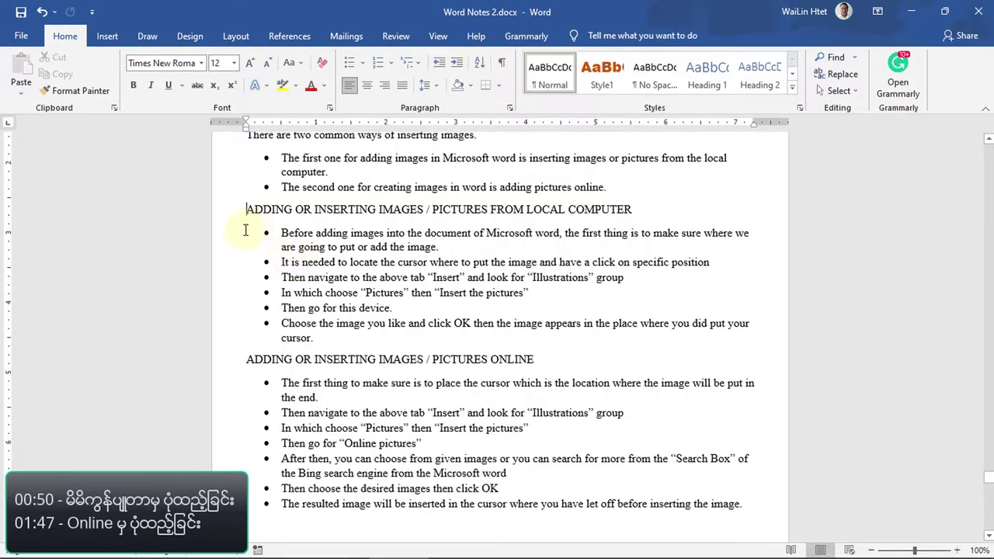
# Place the cursor before the 'ADDING OR INSERTING IMAGES / PICTURES FROM LOCAL COMPUTER' heading, with Insert commands shown
pyautogui.scroll(1, 313, 249)
pyautogui.scroll(1, 312, 249)
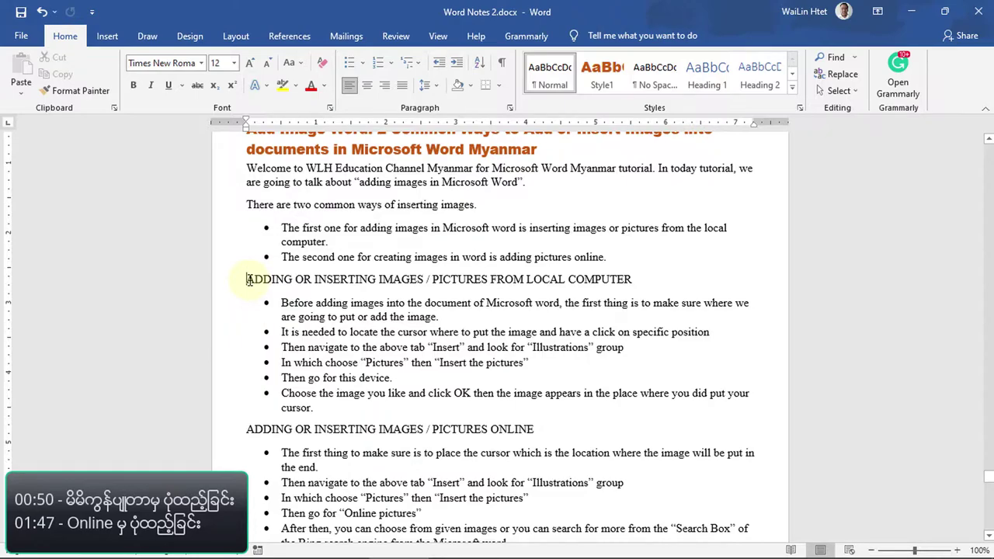
pyautogui.click(248, 280)
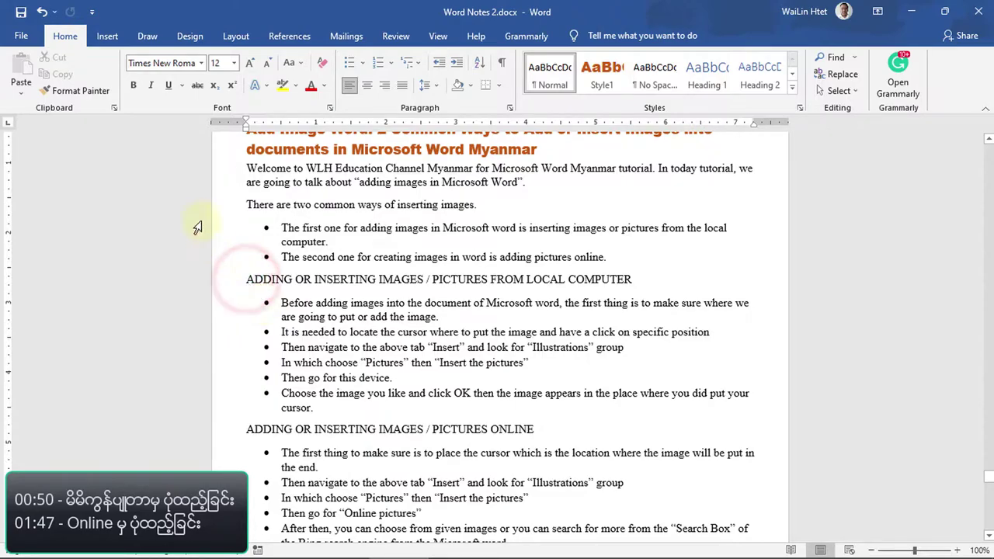
pyautogui.click(106, 37)
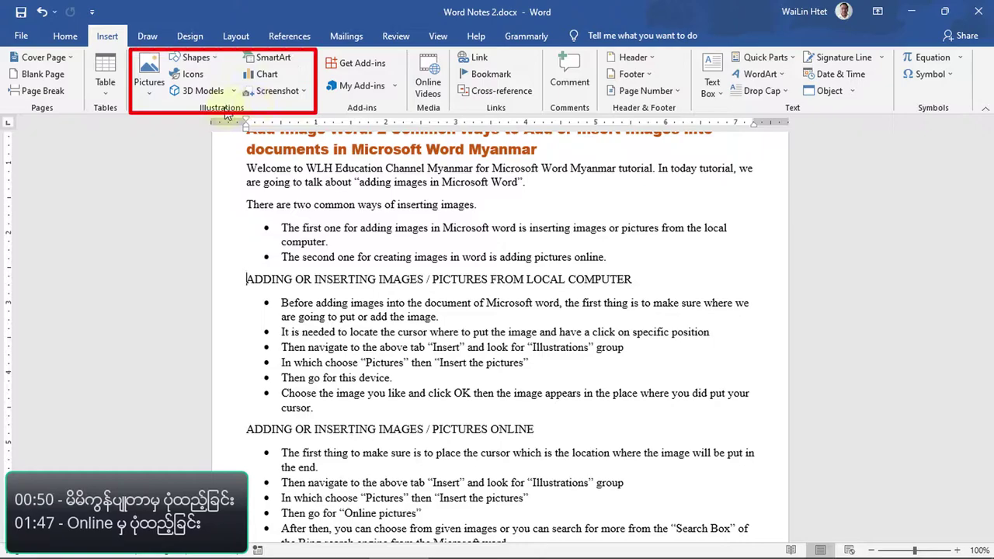
# Start inserting a picture from This Device and go into the Camtasia folder
pyautogui.click(146, 94)
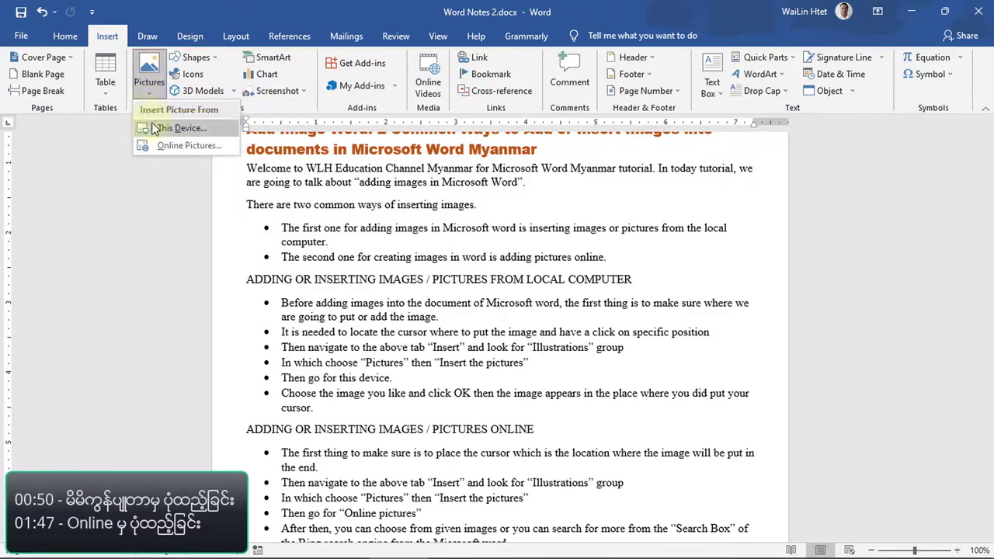
pyautogui.click(154, 128)
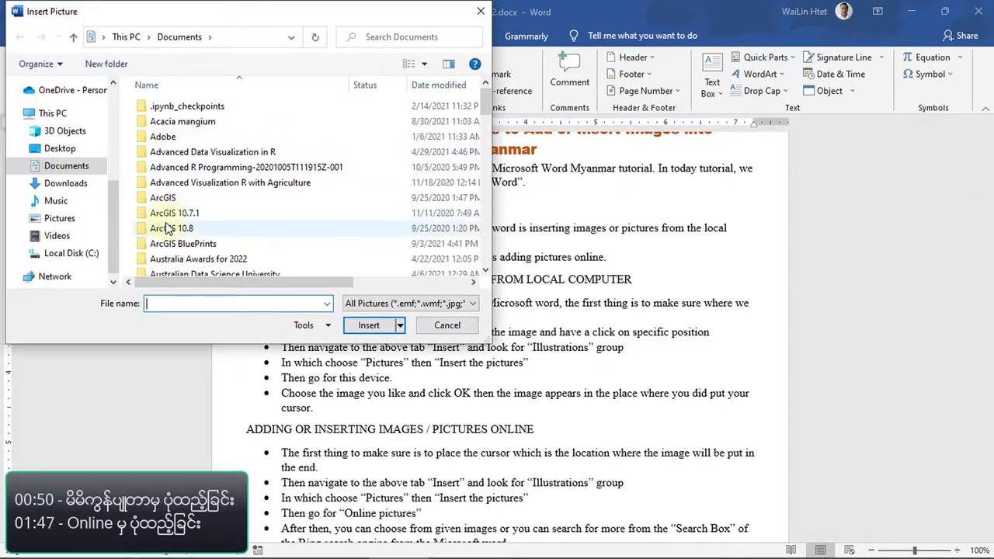
pyautogui.scroll(-4, 165, 225)
pyautogui.doubleClick(167, 131)
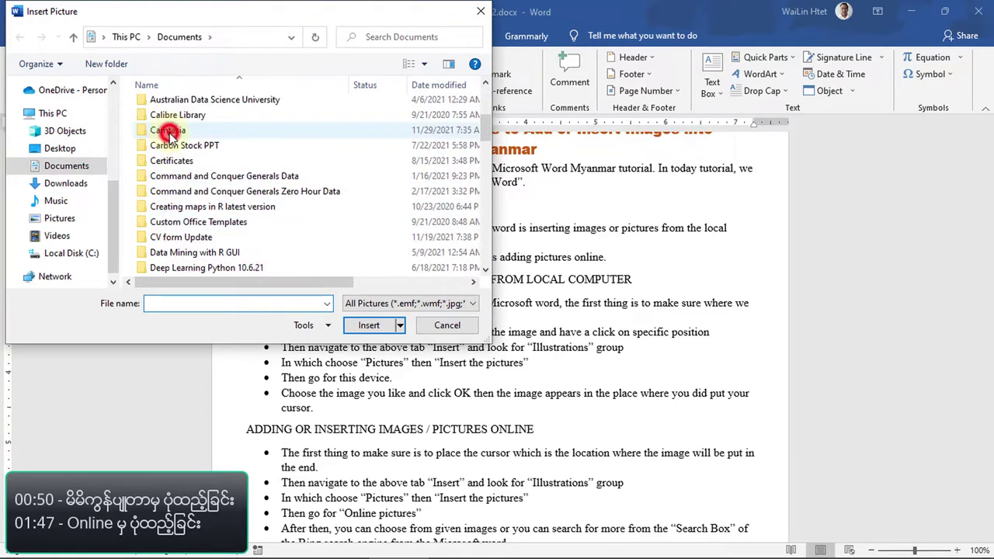
# Browse to Microsoft Word Basic to Advance B1 > Episode 38 Add Images Word and insert Add Image Word.png
pyautogui.scroll(-1, 176, 155)
pyautogui.scroll(-3, 179, 148)
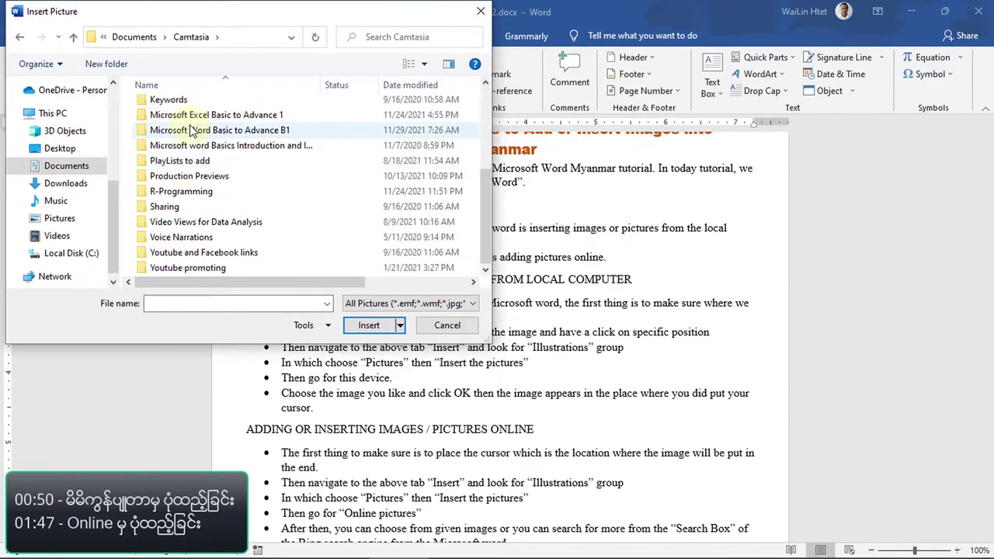
pyautogui.click(191, 131)
pyautogui.doubleClick(191, 130)
pyautogui.scroll(-5, 195, 136)
pyautogui.scroll(-3, 197, 155)
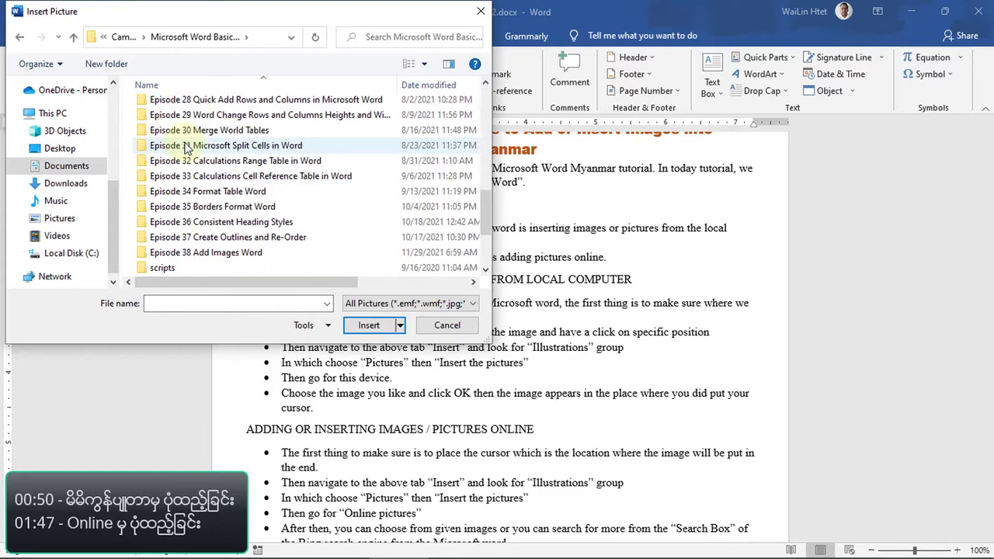
pyautogui.doubleClick(206, 258)
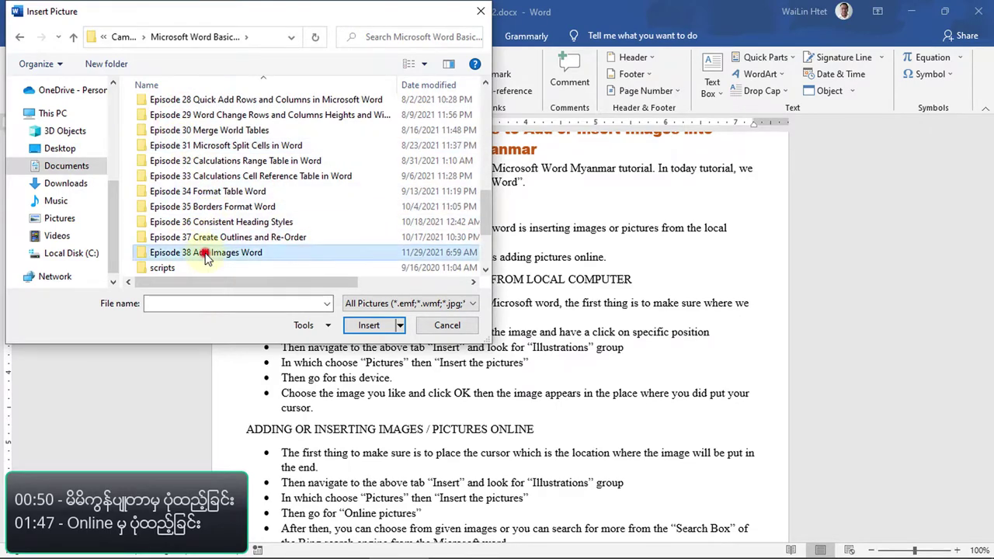
pyautogui.click(178, 158)
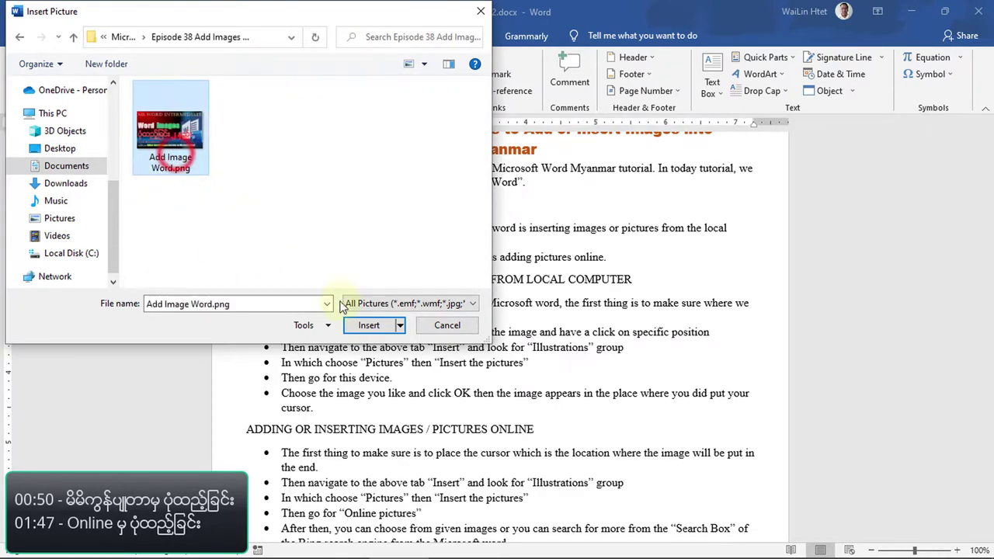
pyautogui.click(361, 326)
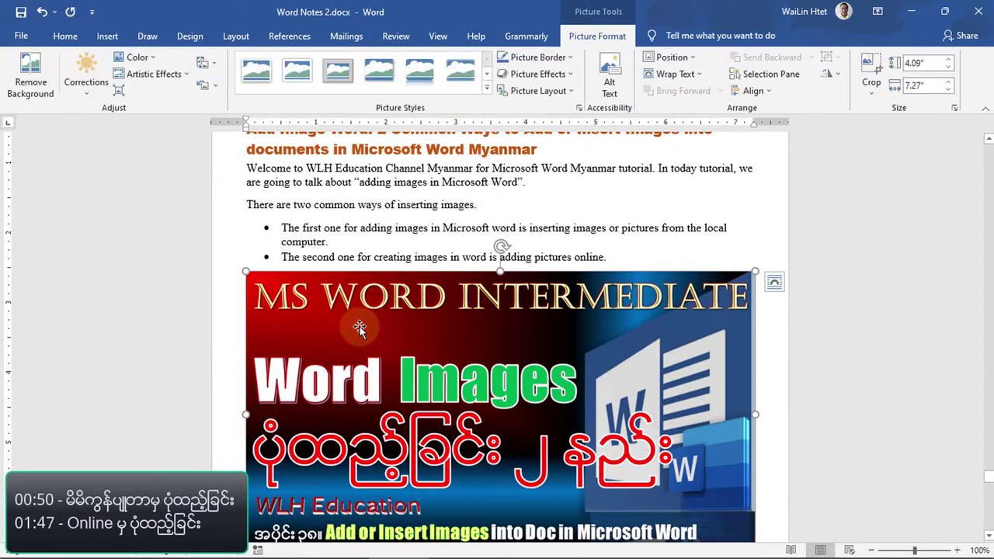
# Deselect the picture and put the cursor at the start of the 'ADDING OR INSERTING IMAGES / PICTURES ONLINE' heading
pyautogui.scroll(-4, 353, 349)
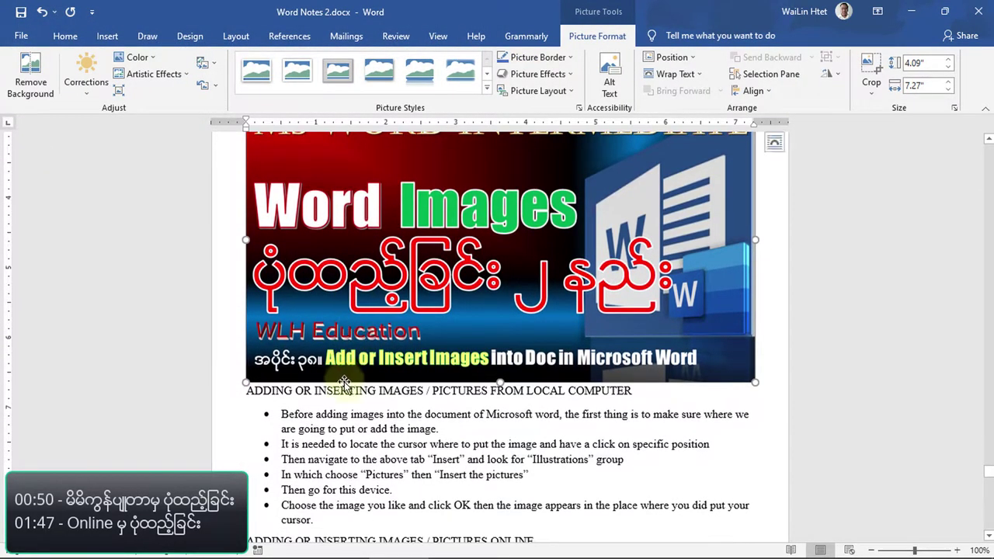
pyautogui.click(243, 390)
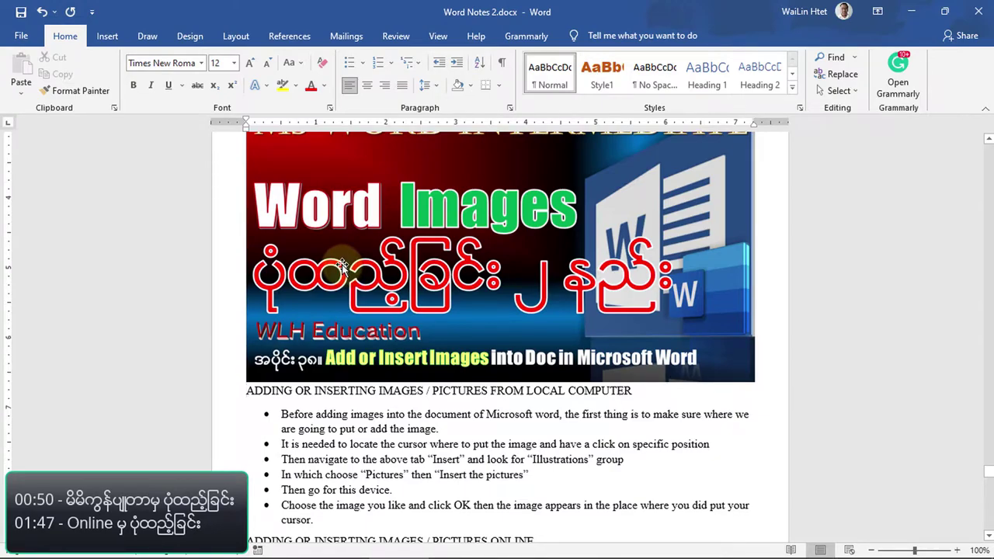
pyautogui.scroll(-2, 342, 266)
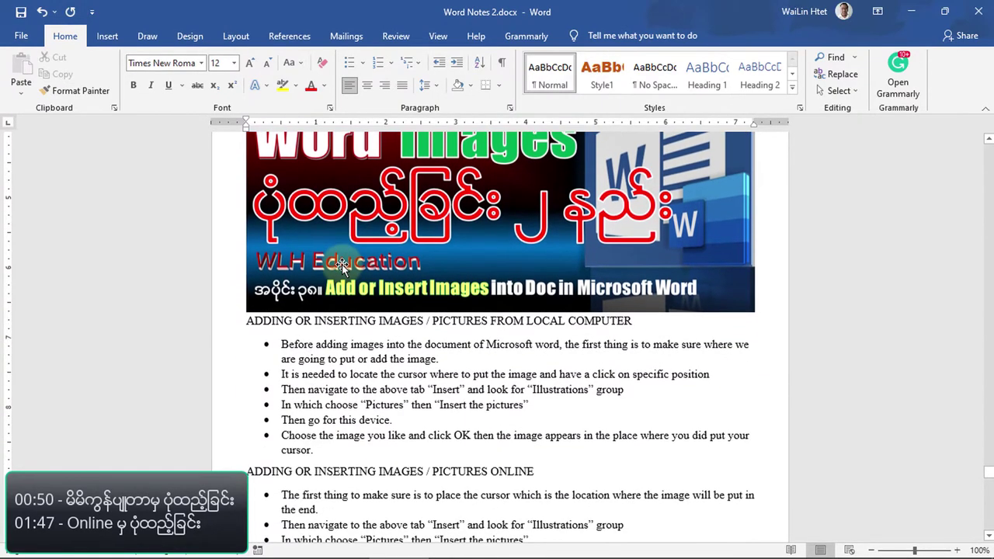
pyautogui.scroll(-1, 342, 266)
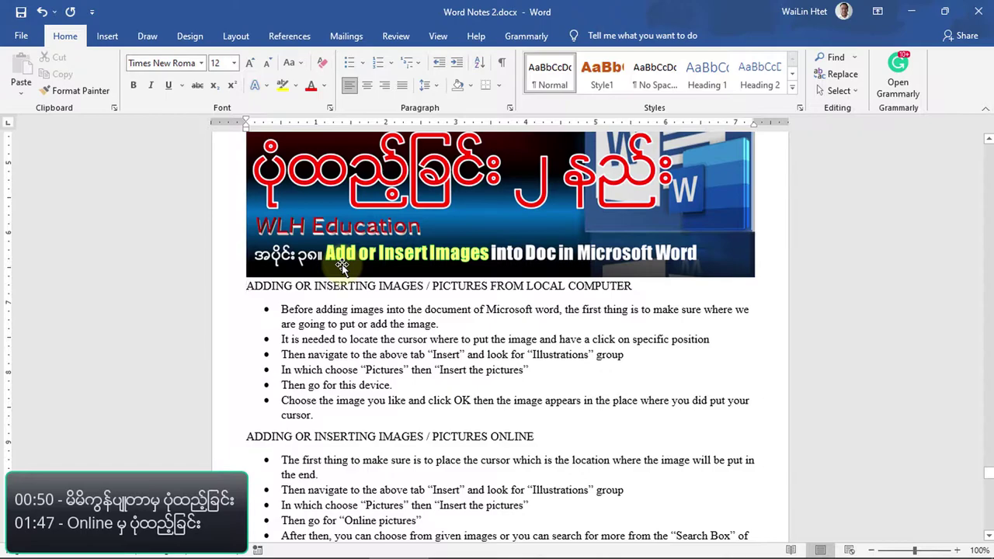
pyautogui.scroll(-1, 341, 265)
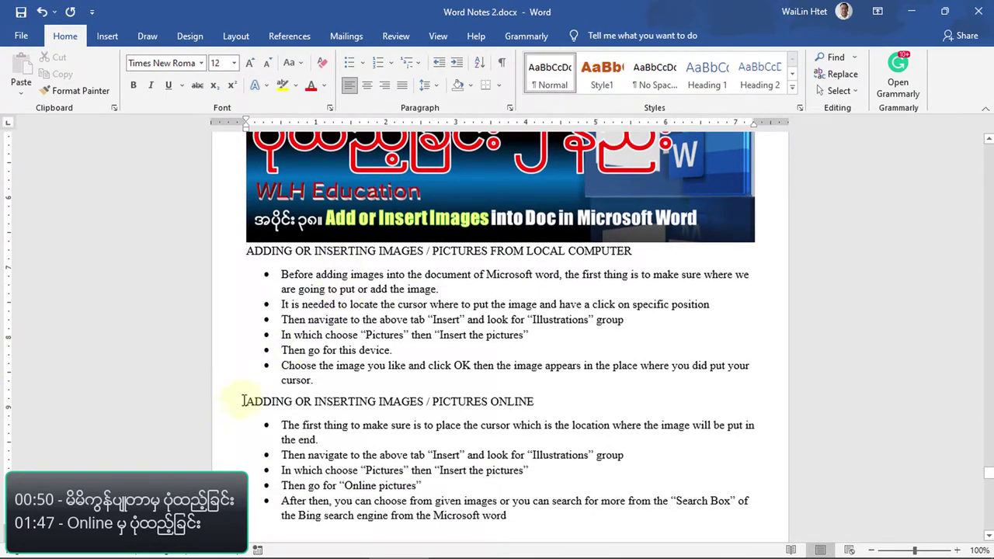
pyautogui.click(243, 400)
pyautogui.click(310, 380)
pyautogui.click(244, 403)
# Open the Bing-powered Online Pictures search from Insert > Pictures
pyautogui.click(114, 37)
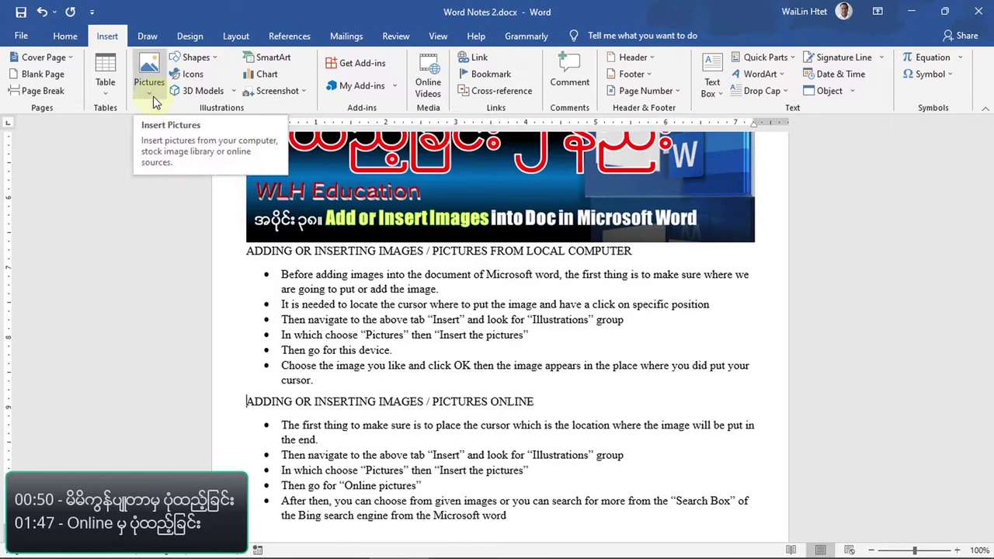
pyautogui.click(151, 99)
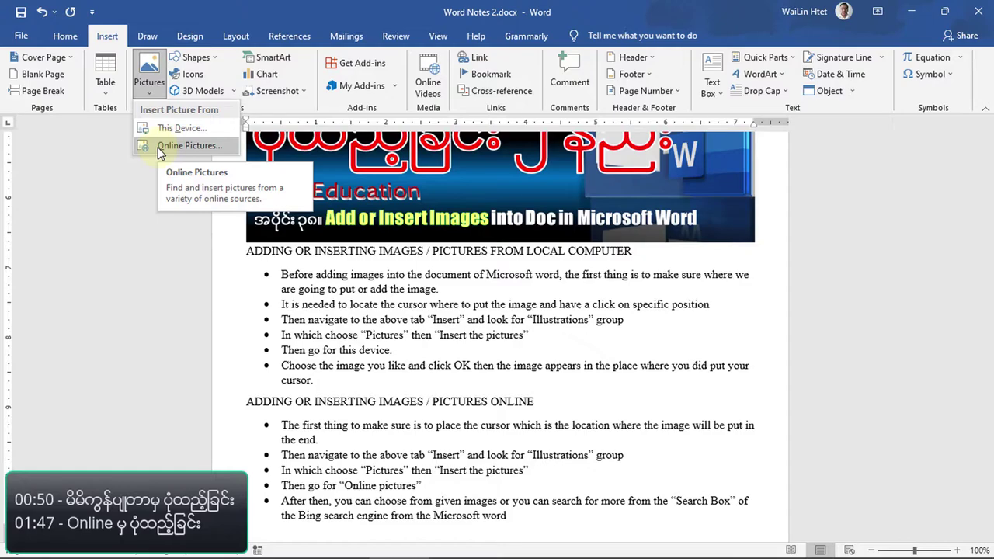
pyautogui.click(157, 146)
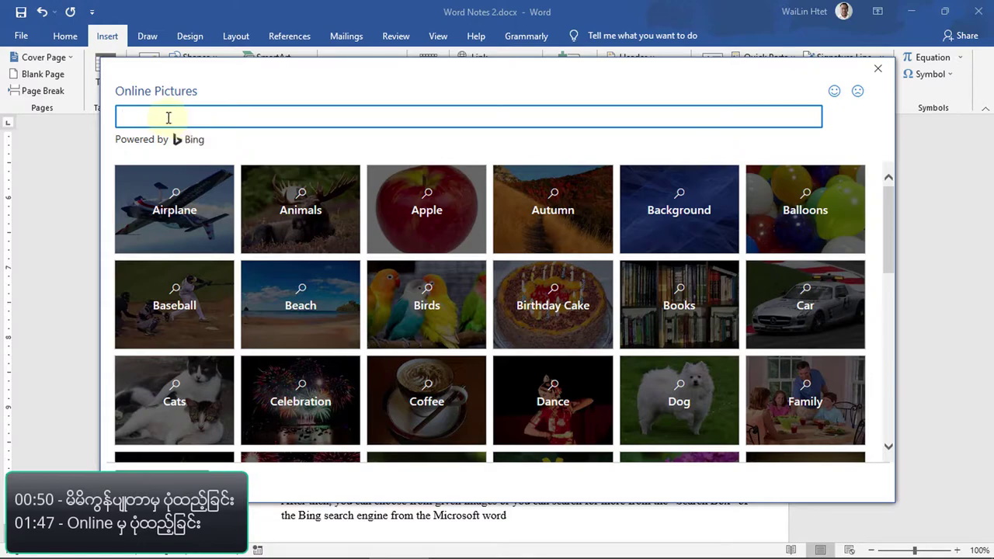
# Search Bing for 'microsoft word' and insert the blue Word laptop illustration
pyautogui.click(168, 118)
pyautogui.moveTo(889, 220); pyautogui.dragTo(886, 366)
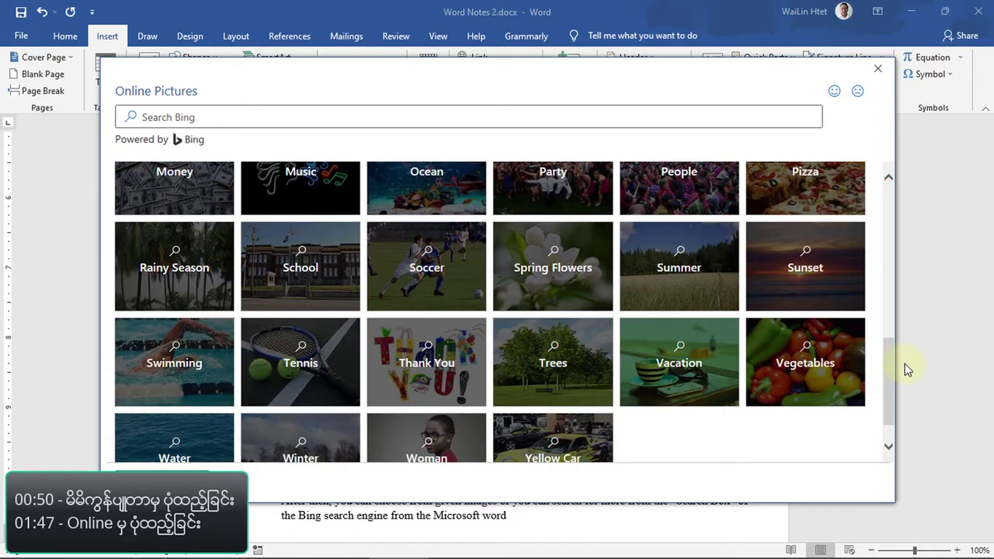
pyautogui.moveTo(890, 368); pyautogui.dragTo(876, 244)
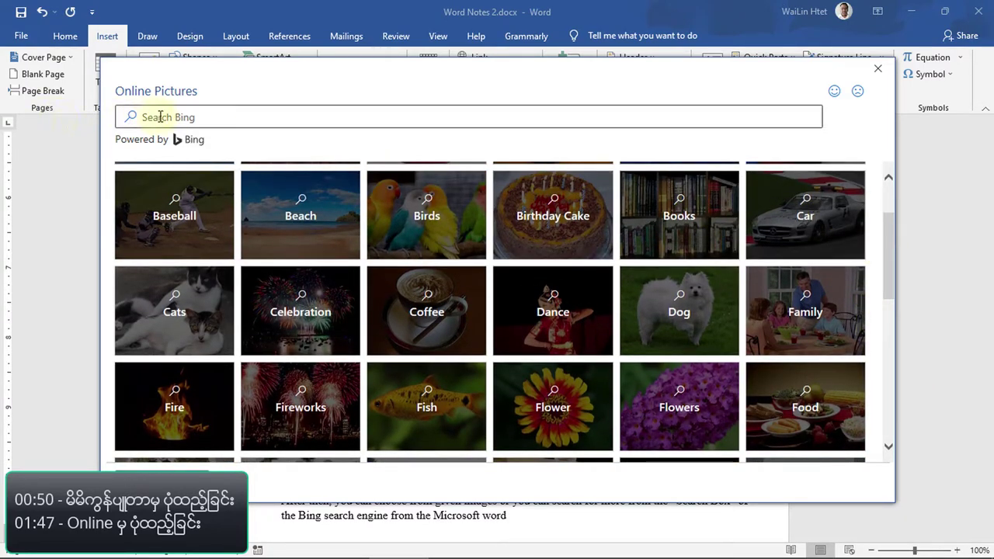
pyautogui.click(159, 117)
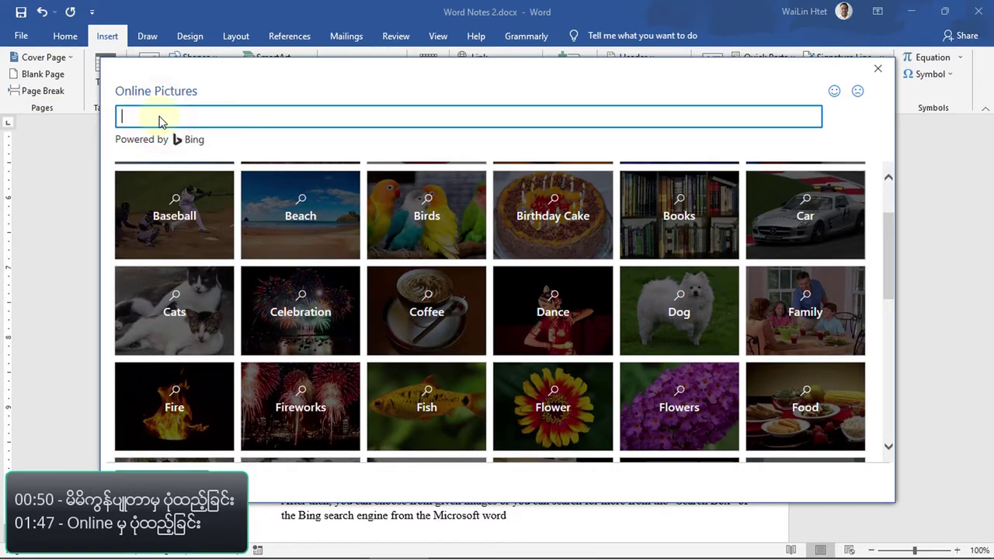
pyautogui.write('micrso')
pyautogui.write('oso')
pyautogui.write(' word')
pyautogui.press('Return')
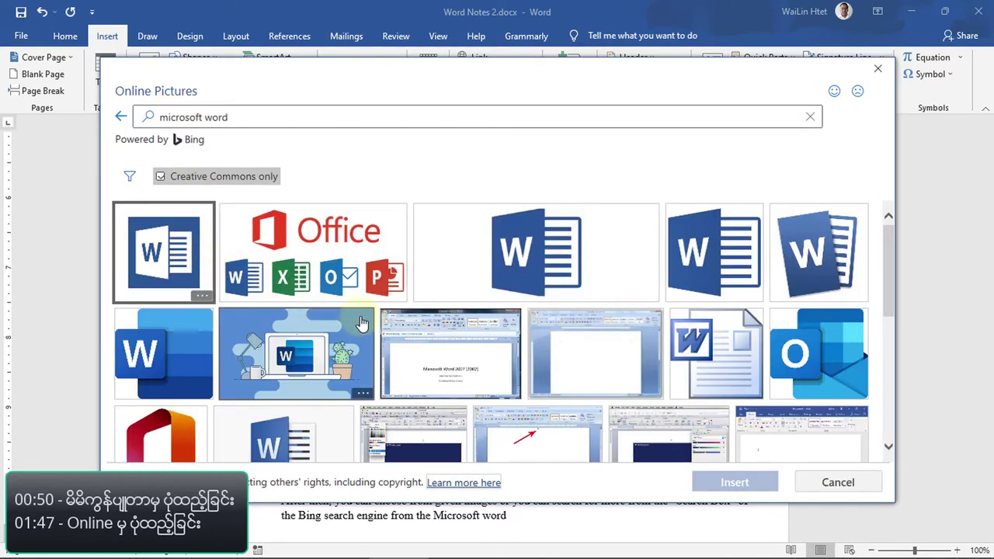
pyautogui.scroll(-1, 362, 324)
pyautogui.click(266, 318)
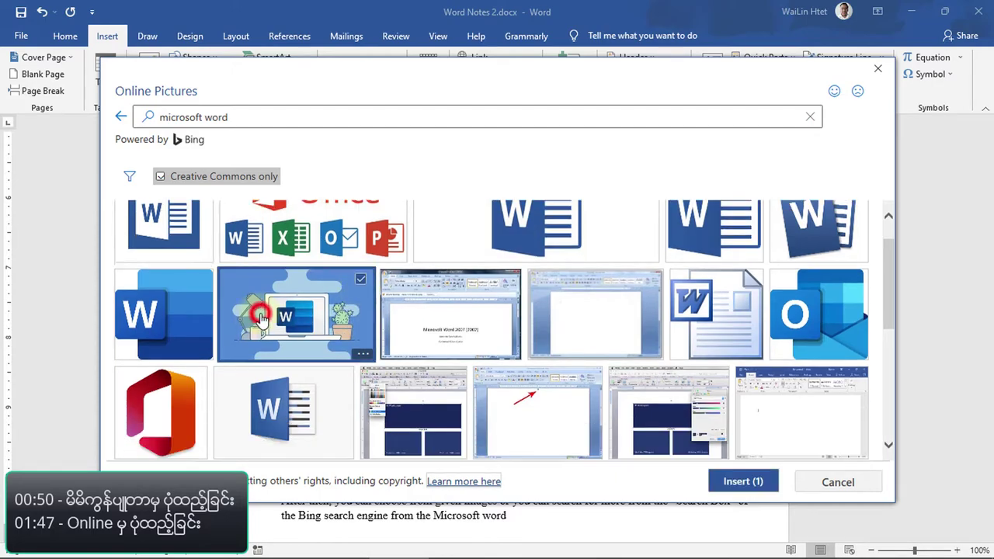
pyautogui.click(744, 483)
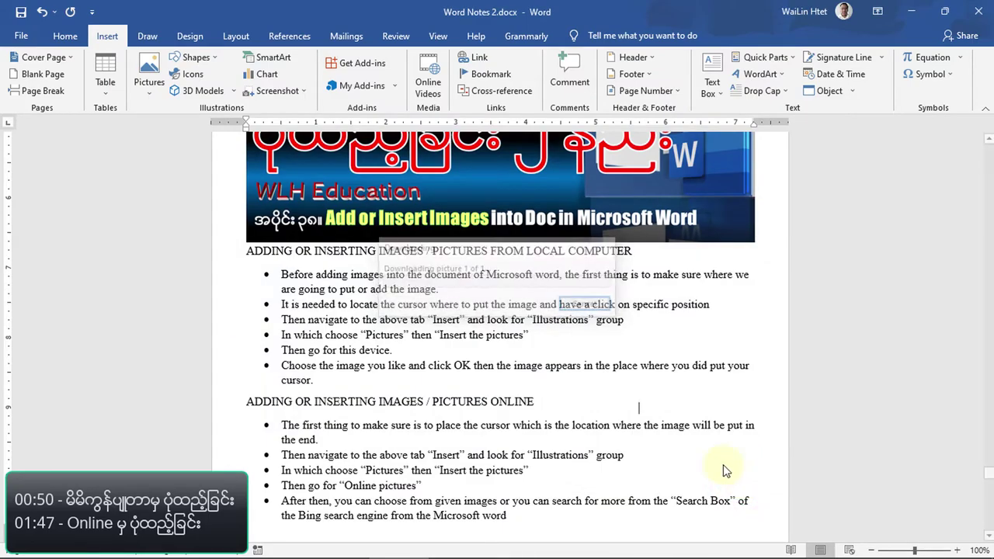
# Deselect the downloaded Word laptop picture and scroll to review it with its licence credit
pyautogui.scroll(-5, 551, 342)
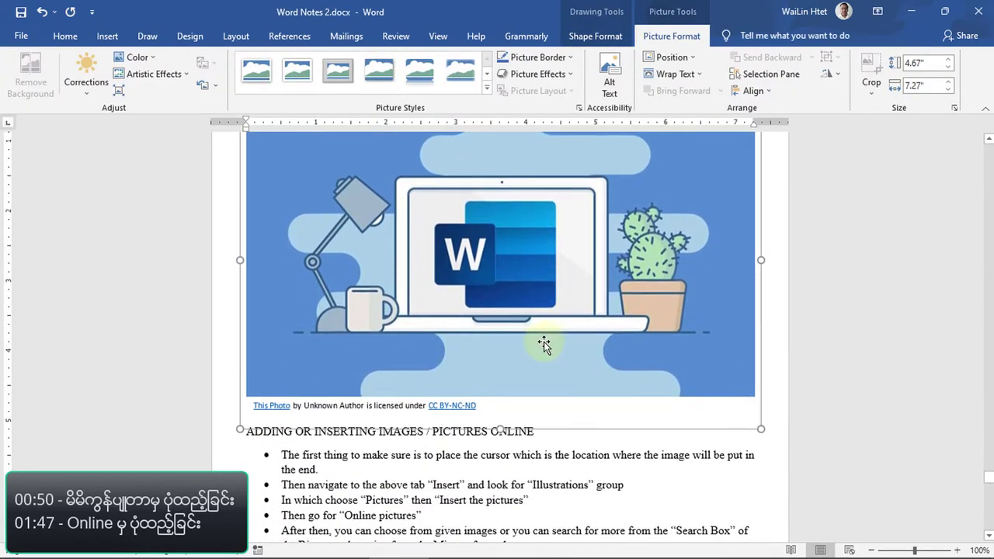
pyautogui.click(247, 367)
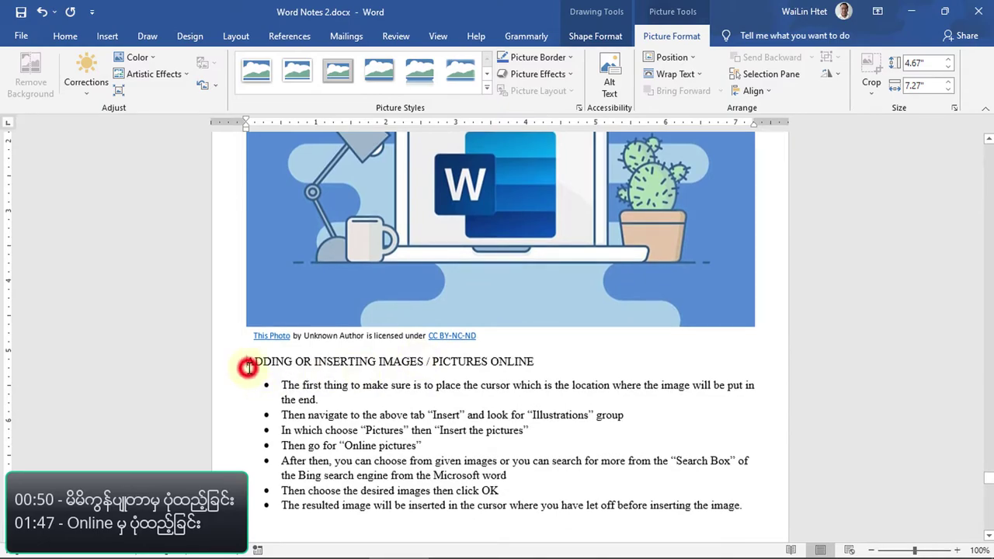
pyautogui.scroll(3, 436, 340)
pyautogui.scroll(3, 435, 340)
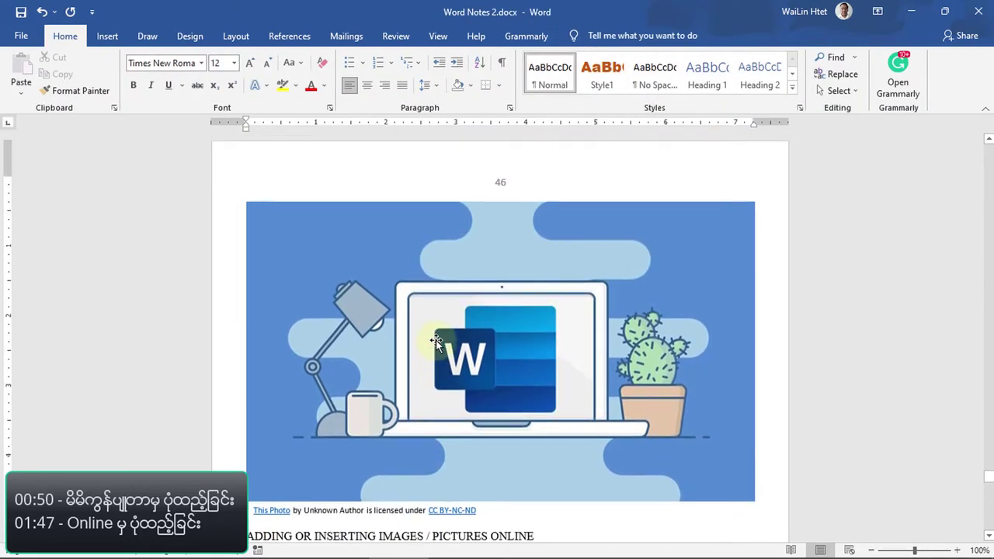
pyautogui.scroll(3, 435, 340)
pyautogui.scroll(4, 436, 340)
pyautogui.scroll(3, 435, 341)
pyautogui.scroll(-6, 435, 346)
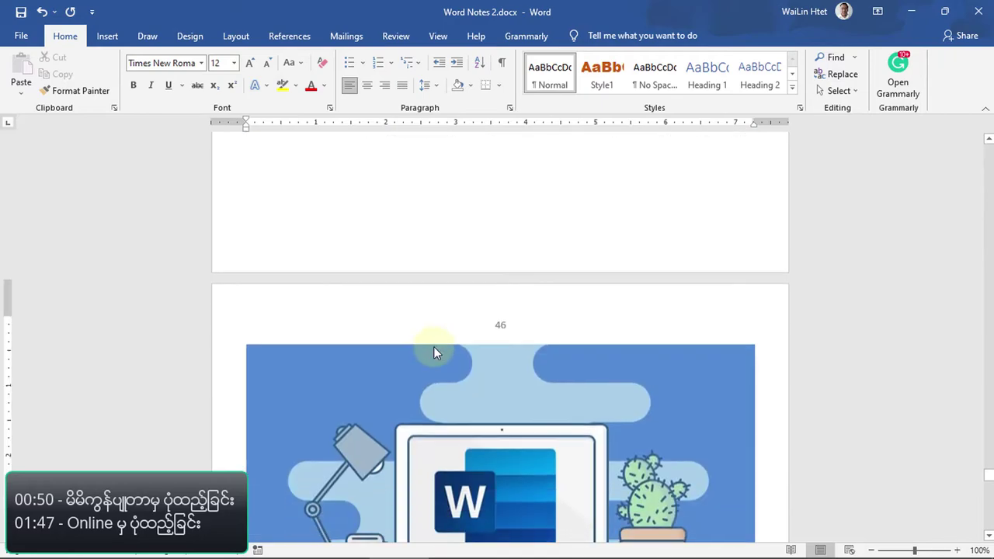